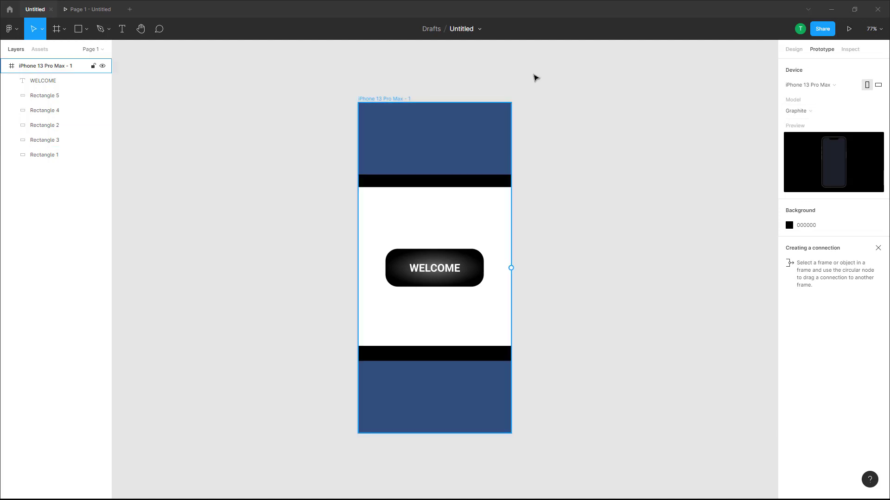
Step: Duplicate the iPhone 13 Pro Max - 1 frame so the copy sits beside the original
{"action": "left_click", "coordinate": [793, 49]}
{"action": "left_click", "coordinate": [379, 99]}
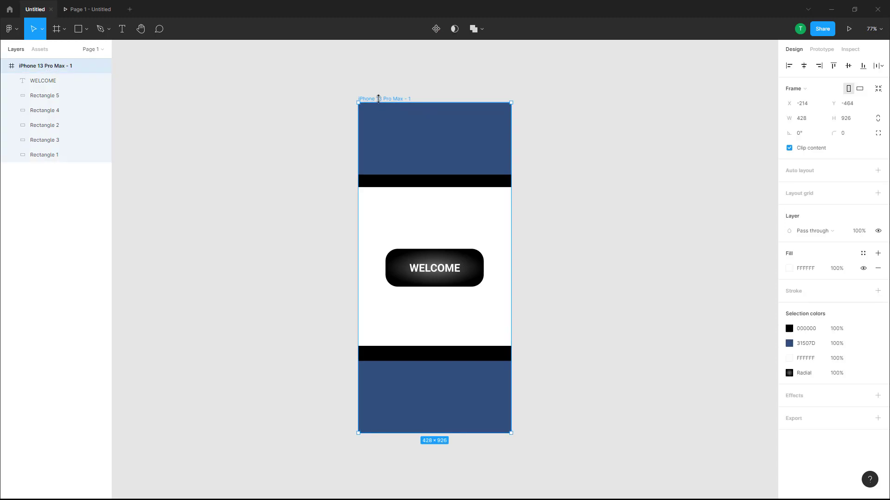
{"action": "left_click", "coordinate": [387, 93]}
{"action": "left_click", "coordinate": [385, 100]}
{"action": "key", "text": "ctrl+v"}
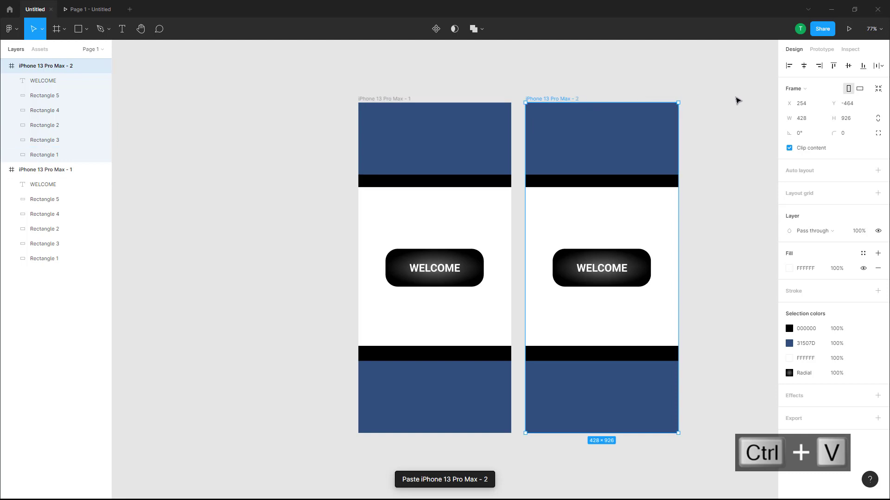
{"action": "left_click", "coordinate": [712, 174]}
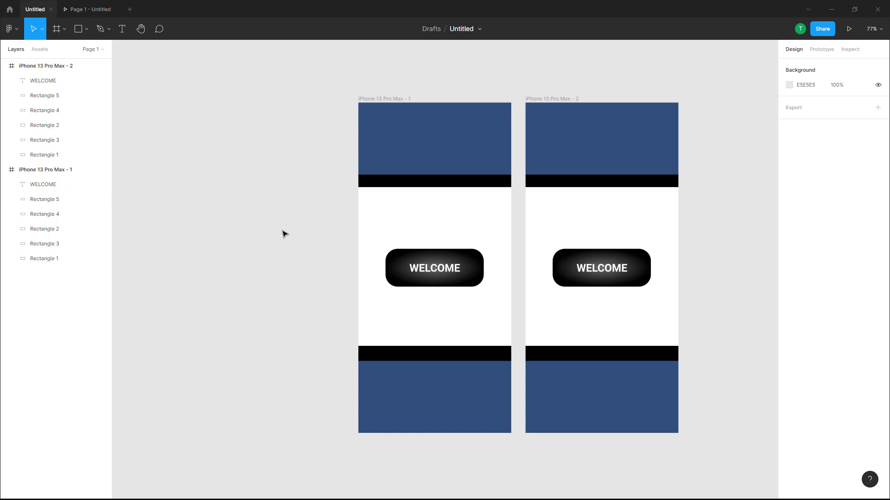
Step: Delete the WELCOME text and button from iPhone 13 Pro Max - 1 and shift its blue and black bars outward, the lower black one to about Y 804
{"action": "left_click_drag", "start_coordinate": [282, 230], "coordinate": [482, 290]}
{"action": "key", "text": "Delete"}
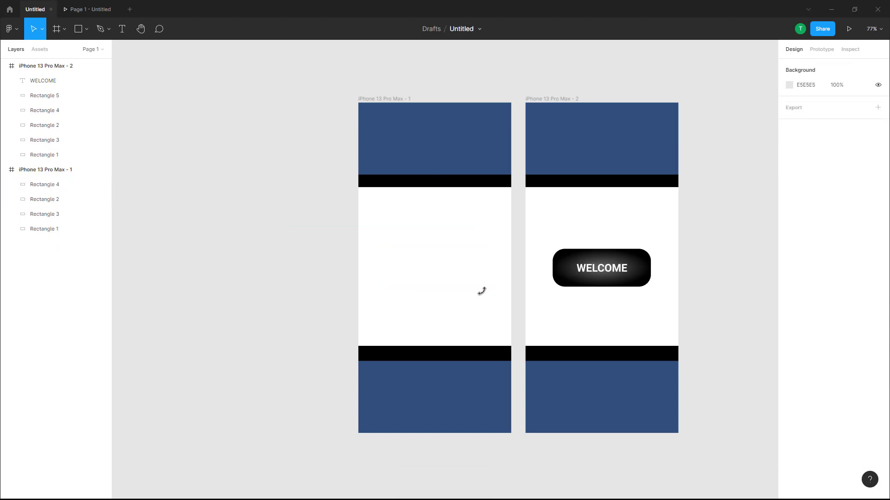
{"action": "left_click_drag", "start_coordinate": [454, 167], "coordinate": [457, 113]}
{"action": "left_click_drag", "start_coordinate": [489, 182], "coordinate": [490, 144]}
{"action": "mouse_move", "coordinate": [485, 399]}
{"action": "left_mouse_down"}
{"action": "mouse_move", "coordinate": [487, 449]}
{"action": "mouse_move", "coordinate": [478, 394]}
{"action": "mouse_move", "coordinate": [480, 413]}
{"action": "left_mouse_up"}
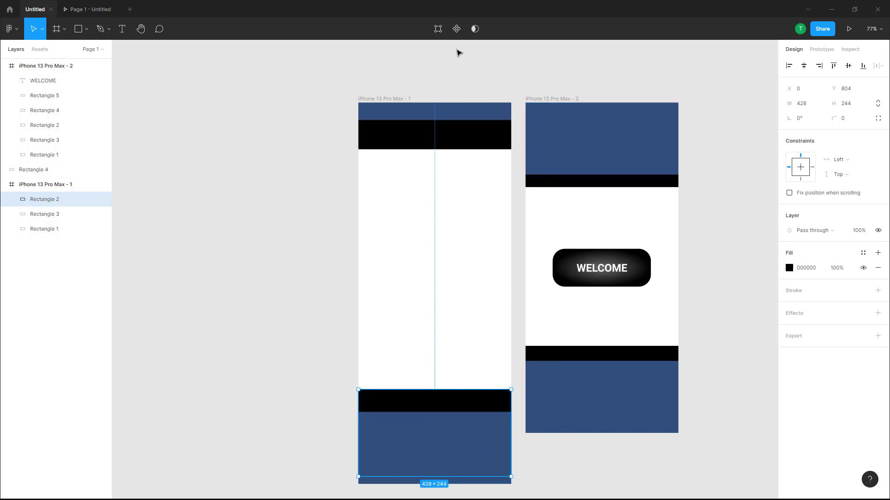
{"action": "left_click", "coordinate": [248, 95]}
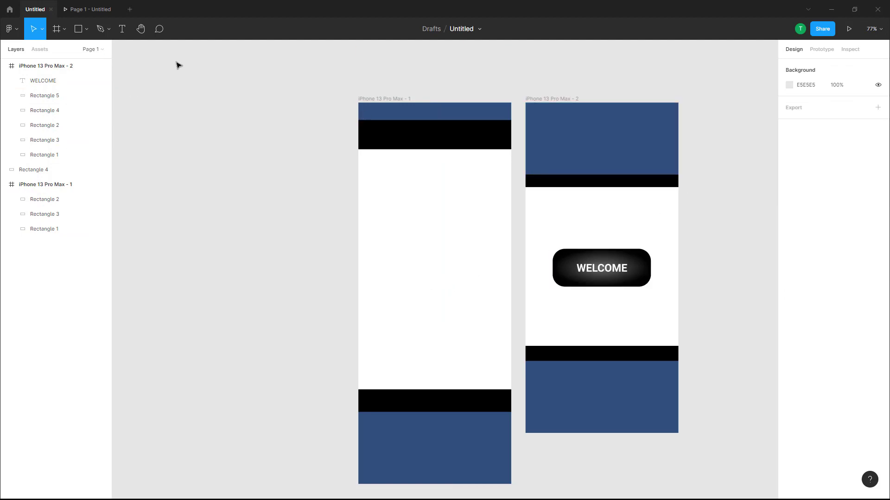
{"action": "left_click", "coordinate": [57, 29]}
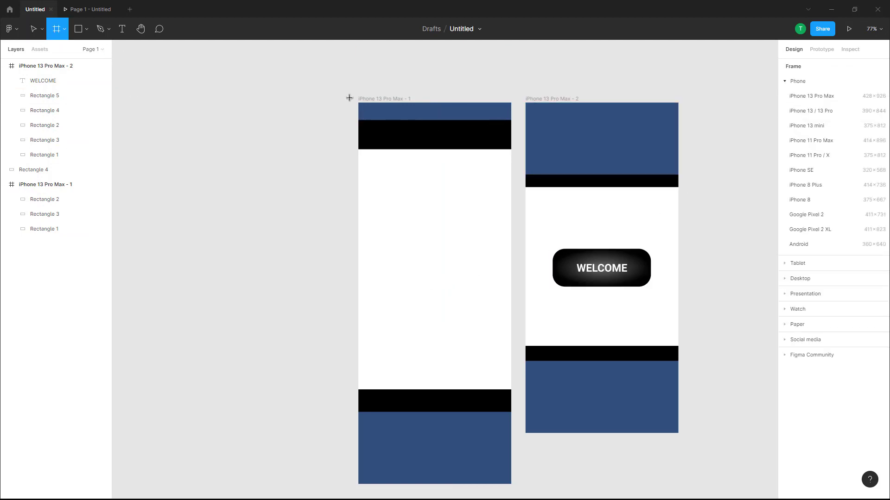
{"action": "left_click", "coordinate": [388, 96]}
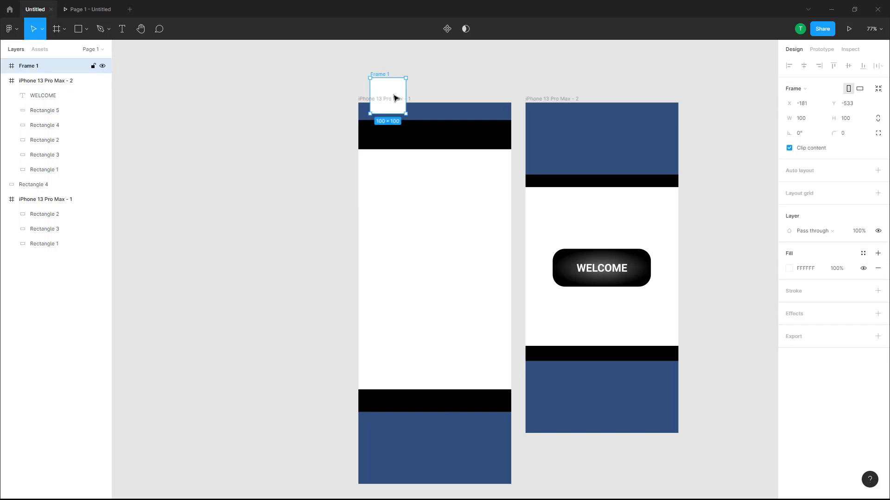
{"action": "key", "text": "Delete"}
Step: Connect iPhone 13 Pro Max - 1 to iPhone 13 Pro Max - 2 with an After delay trigger of 300 ms
{"action": "left_click", "coordinate": [398, 99]}
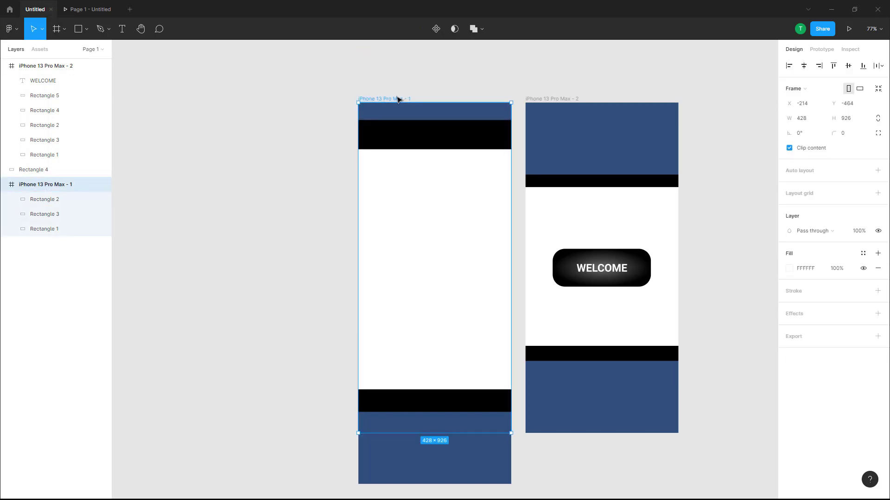
{"action": "left_click", "coordinate": [827, 51]}
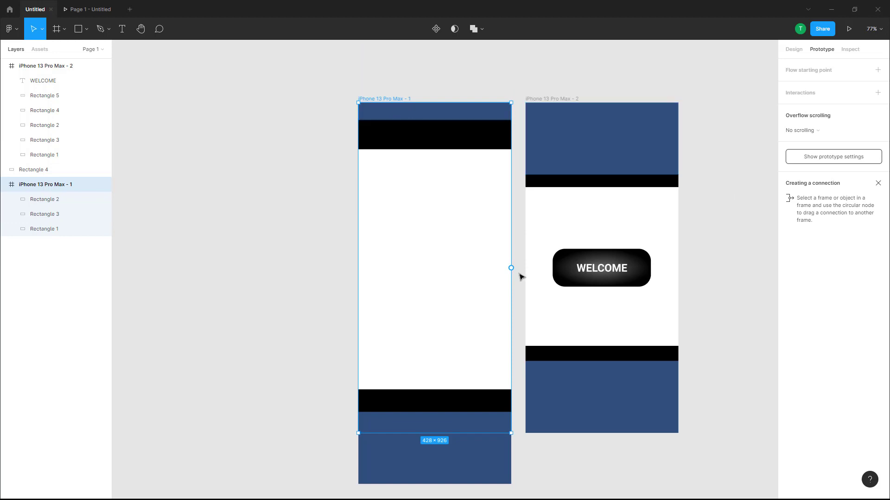
{"action": "left_click_drag", "start_coordinate": [512, 268], "coordinate": [531, 274]}
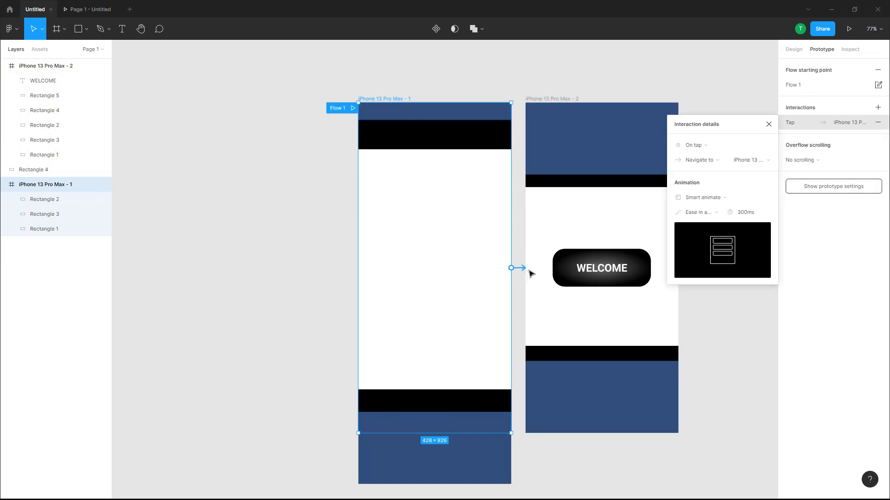
{"action": "left_click", "coordinate": [723, 147]}
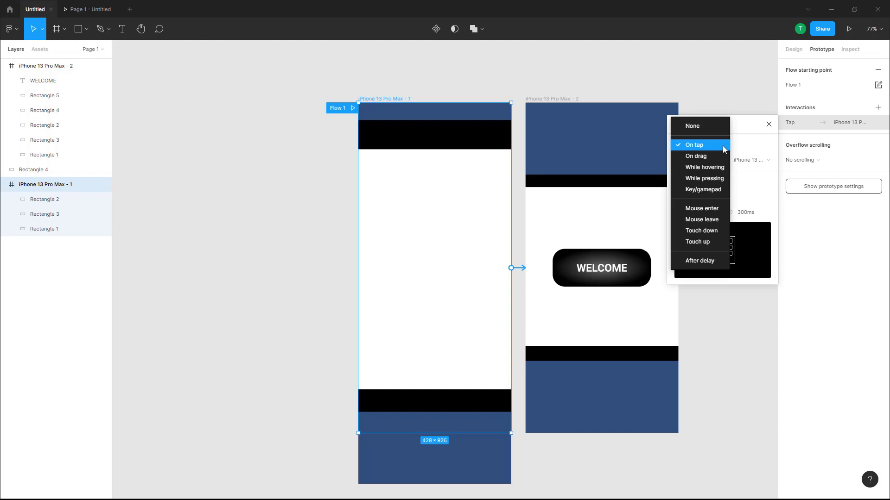
{"action": "left_click", "coordinate": [704, 262]}
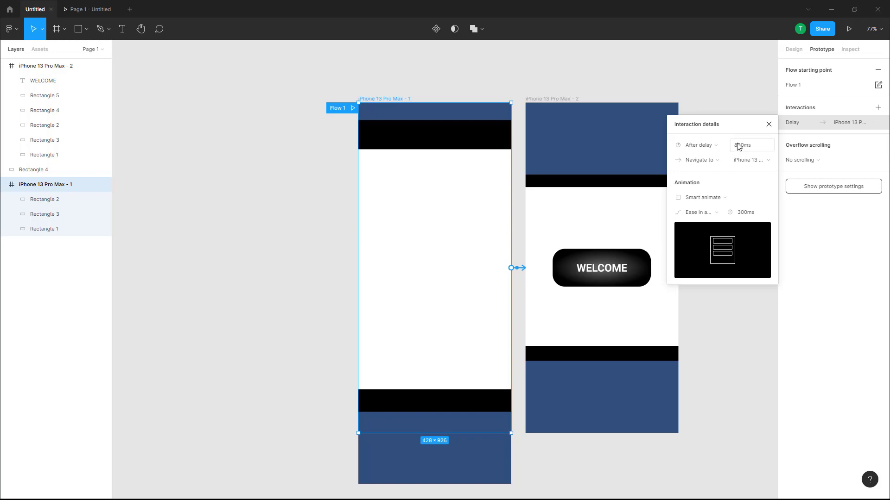
{"action": "left_click", "coordinate": [760, 148]}
{"action": "left_click", "coordinate": [764, 190]}
Step: Set the connection's animation to Smart animate with Ease in and out and a 600 ms duration
{"action": "left_click", "coordinate": [742, 201]}
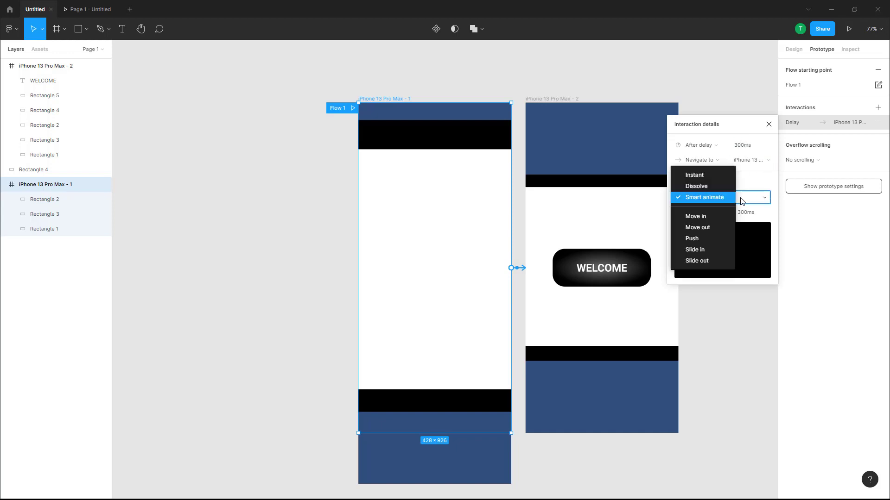
{"action": "left_click", "coordinate": [710, 195]}
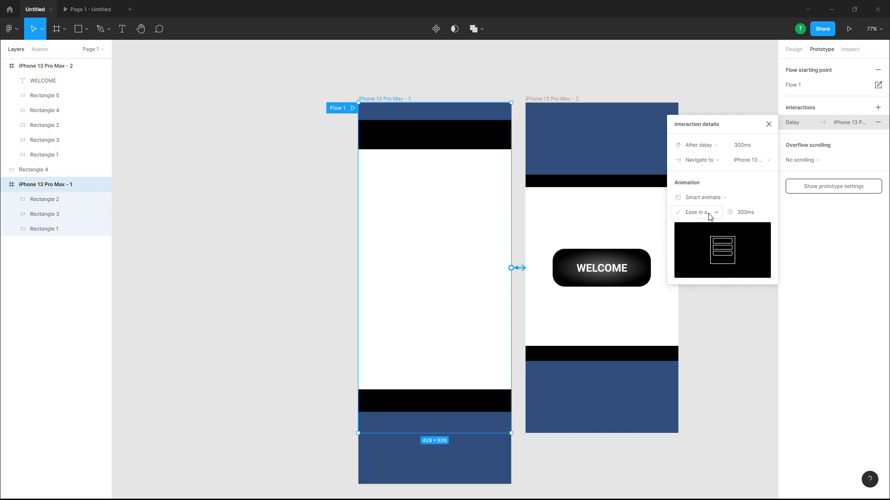
{"action": "left_click", "coordinate": [715, 212]}
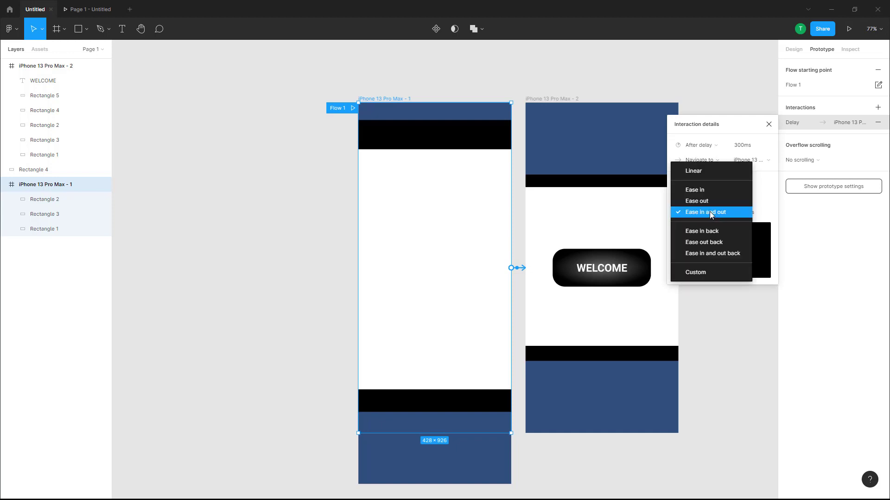
{"action": "left_click", "coordinate": [710, 212]}
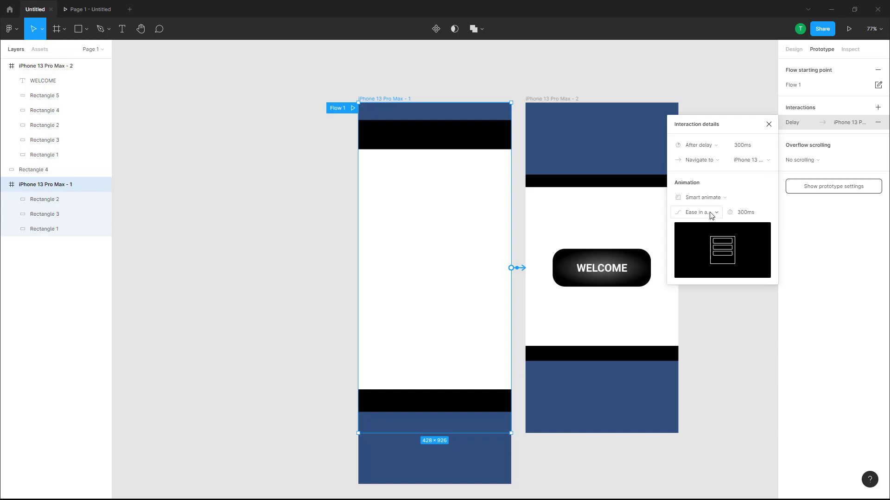
{"action": "left_click", "coordinate": [753, 215]}
{"action": "type", "text": "6"}
{"action": "key", "text": "Return"}
{"action": "left_click", "coordinate": [769, 124]}
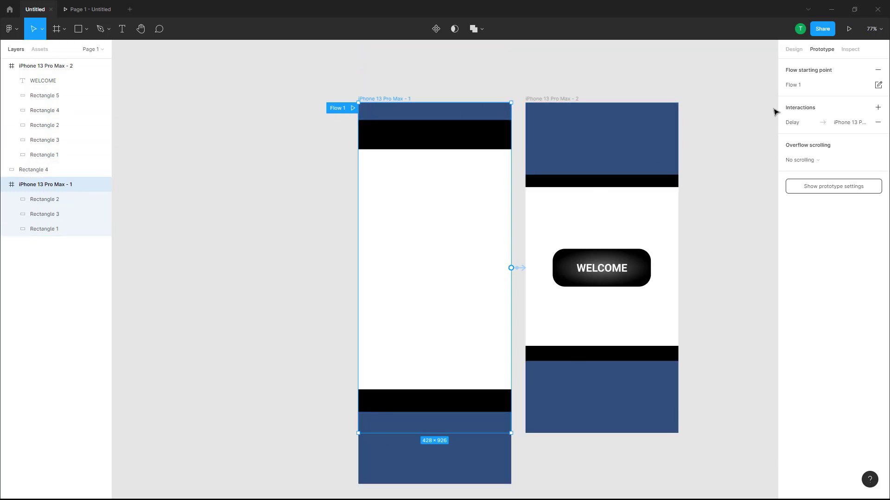
Step: Play the prototype twice to check the automatic transition to the WELCOME screen, closing the preview each time
{"action": "left_click", "coordinate": [850, 30]}
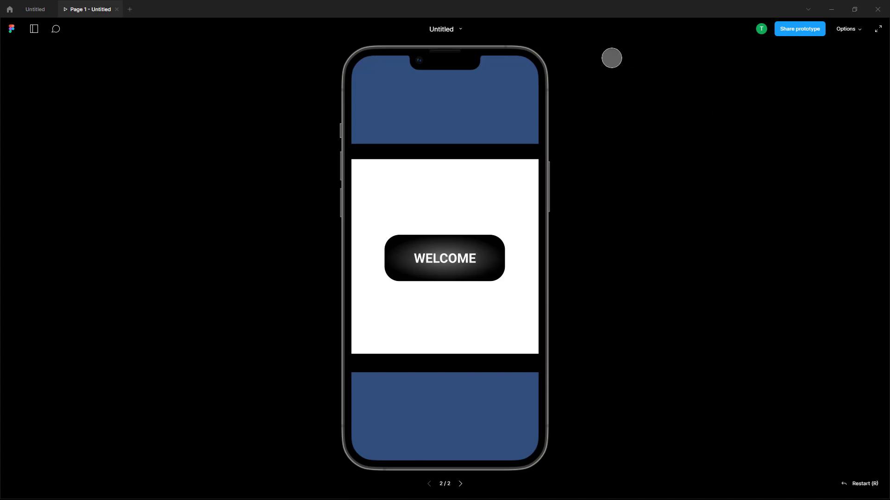
{"action": "left_click", "coordinate": [116, 9]}
{"action": "left_click", "coordinate": [850, 29]}
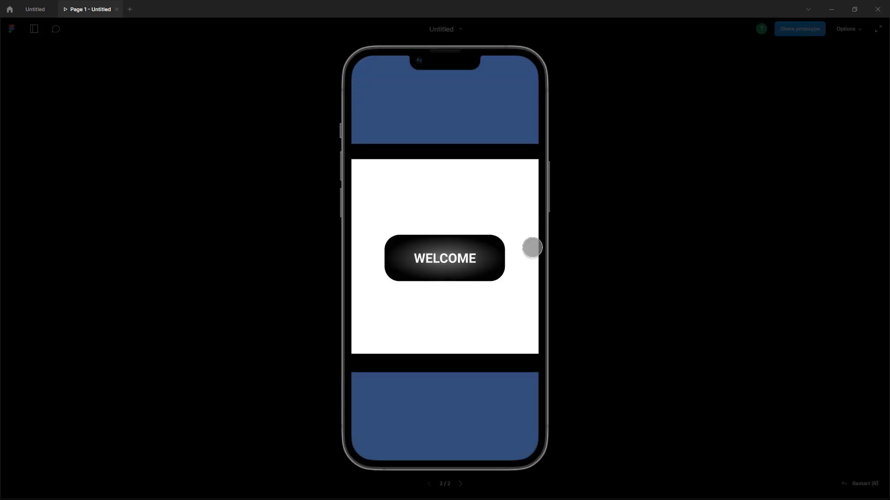
{"action": "left_click", "coordinate": [117, 9]}
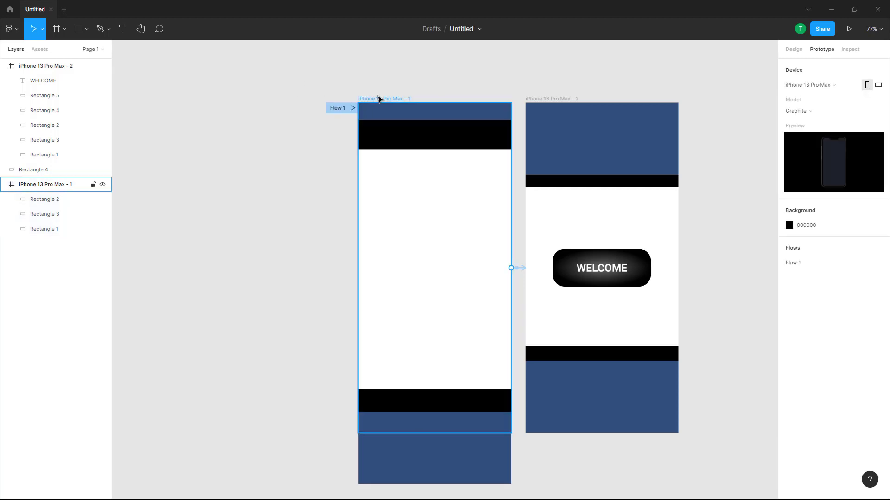
Step: Duplicate the iPhone 13 Pro Max - 1 frame and place the copy to the left of the original
{"action": "left_click", "coordinate": [384, 99]}
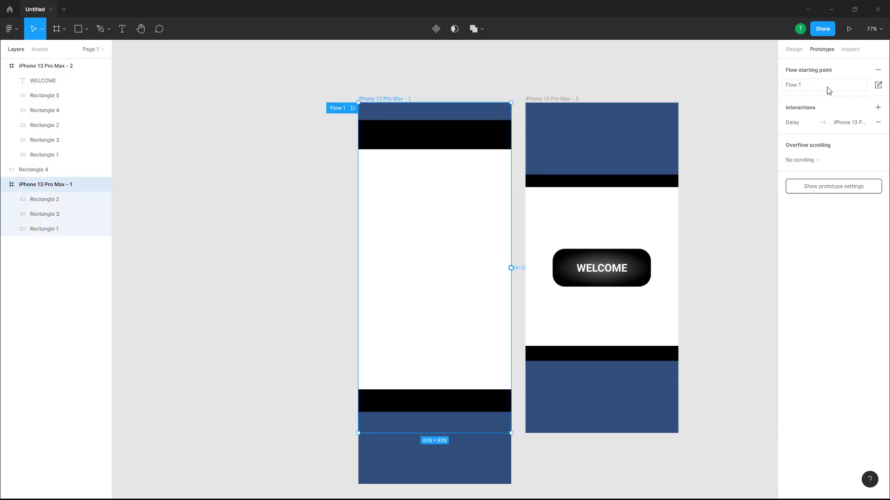
{"action": "left_click", "coordinate": [794, 49]}
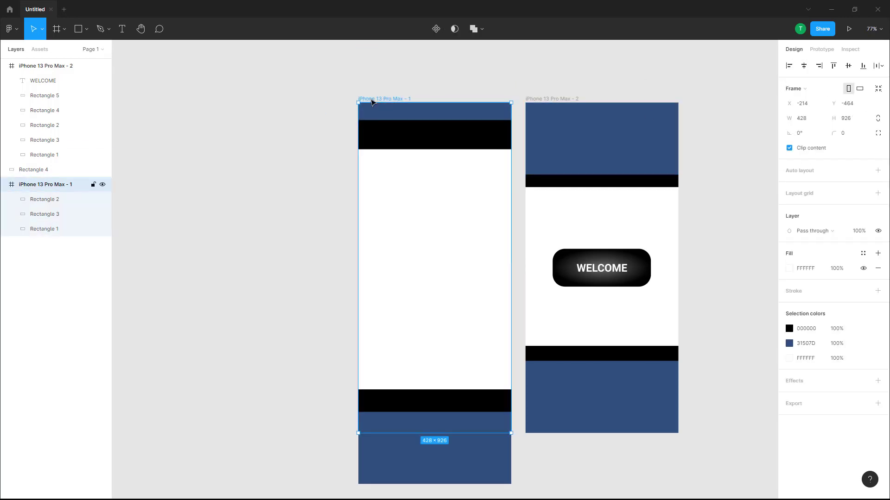
{"action": "key", "text": "ctrl+c"}
{"action": "key", "text": "ctrl+v"}
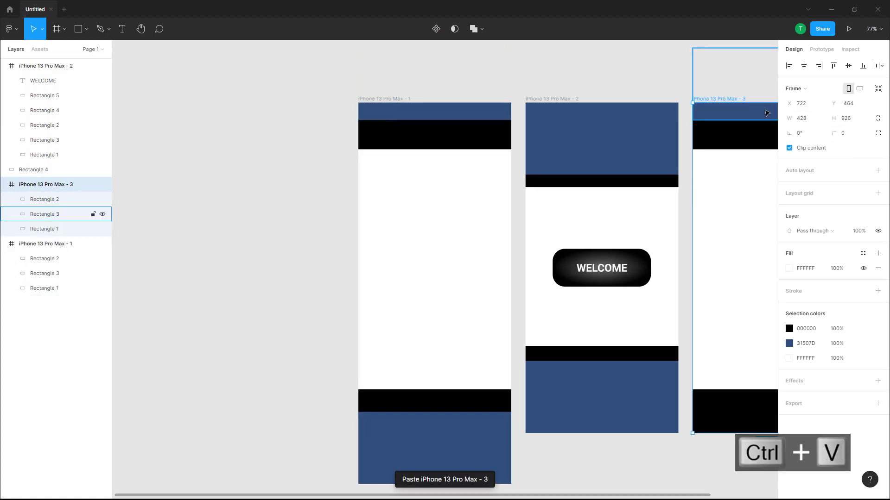
{"action": "left_click_drag", "start_coordinate": [728, 98], "coordinate": [211, 100]}
{"action": "left_click", "coordinate": [268, 60]}
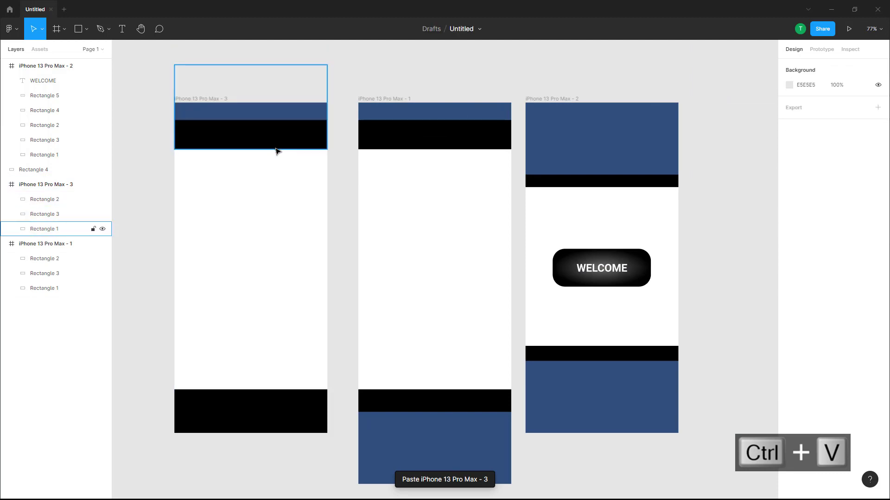
Step: Delete the blue bar from iPhone 13 Pro Max - 3 and shift its black bars outward, the lower one to about Y 890
{"action": "left_click", "coordinate": [425, 452]}
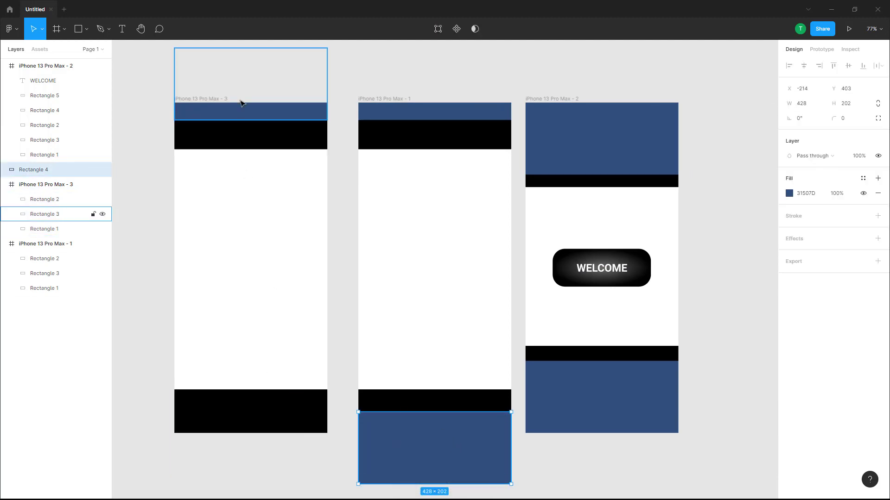
{"action": "left_click", "coordinate": [240, 119]}
{"action": "key", "text": "Delete"}
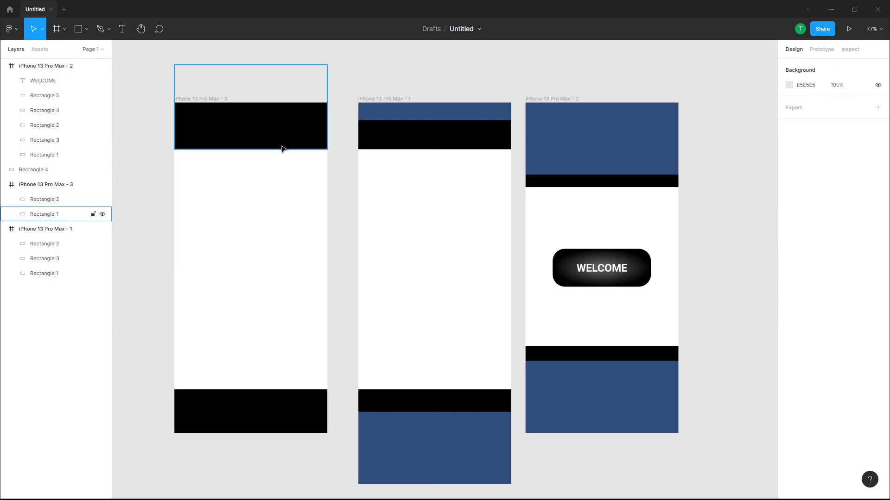
{"action": "left_click_drag", "start_coordinate": [288, 135], "coordinate": [291, 109]}
{"action": "left_click_drag", "start_coordinate": [284, 404], "coordinate": [285, 434]}
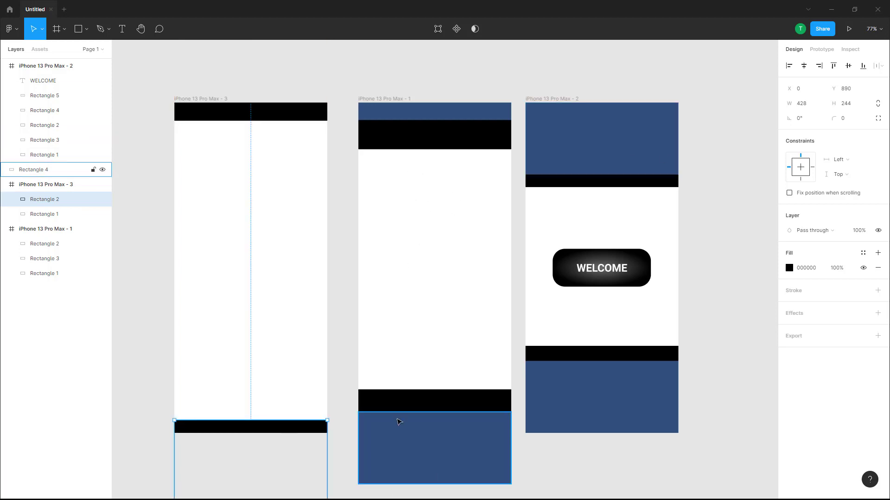
{"action": "left_click", "coordinate": [341, 242]}
Step: Move the Flow 1 starting point from iPhone 13 Pro Max - 1 to iPhone 13 Pro Max - 3
{"action": "left_click", "coordinate": [822, 49]}
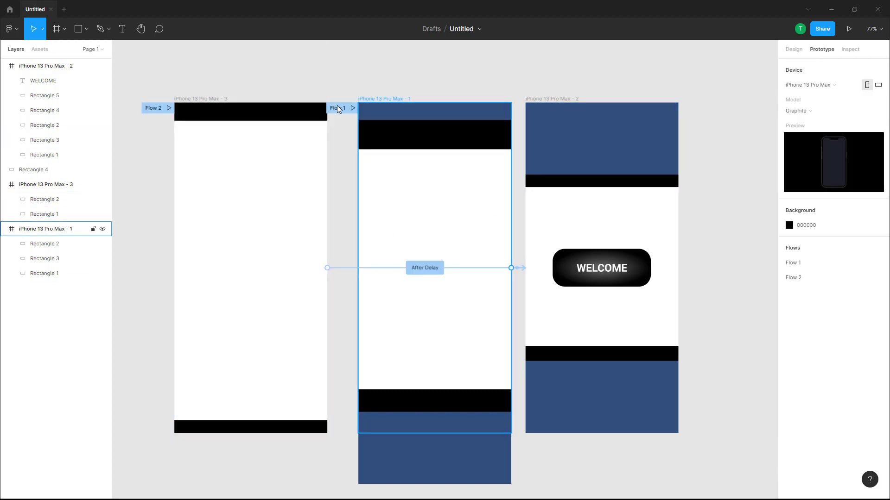
{"action": "left_click_drag", "start_coordinate": [337, 109], "coordinate": [158, 111]}
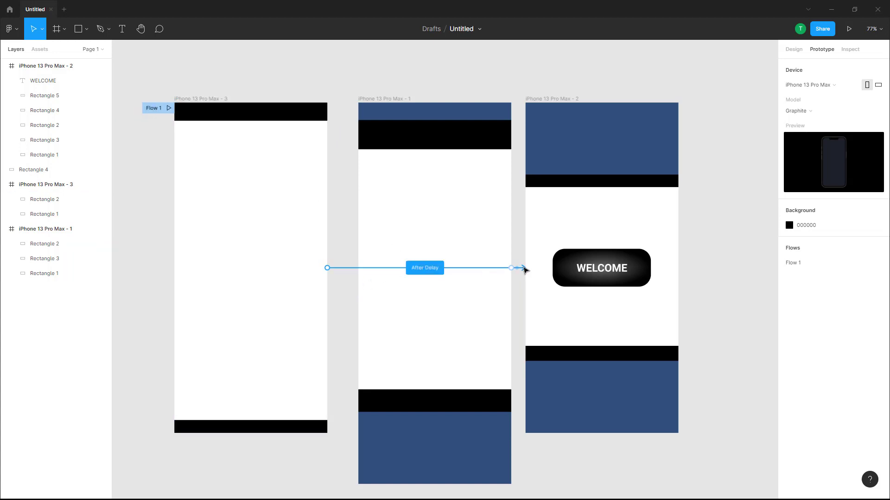
{"action": "left_click", "coordinate": [516, 267]}
{"action": "left_click", "coordinate": [292, 251]}
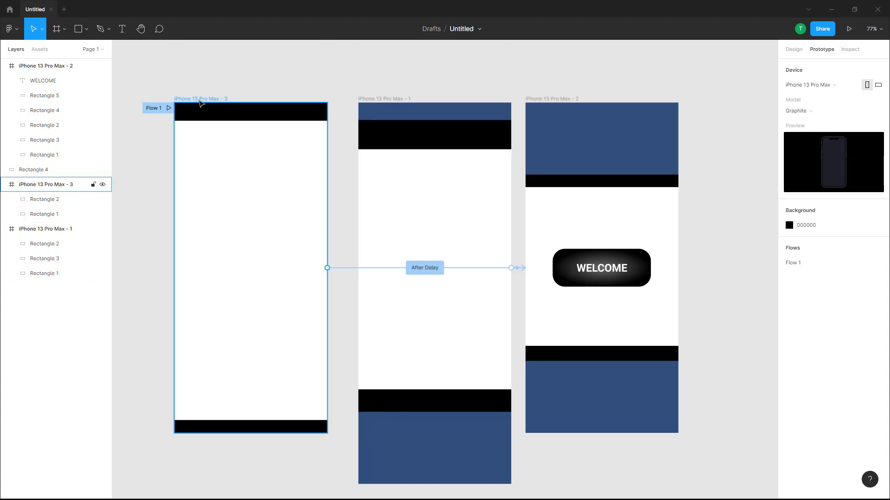
Step: Link iPhone 13 Pro Max - 3 to iPhone 13 Pro Max - 1 with an On tap Smart animate interaction, Ease in and out, 600ms
{"action": "left_click", "coordinate": [194, 99]}
{"action": "left_click_drag", "start_coordinate": [327, 268], "coordinate": [361, 271]}
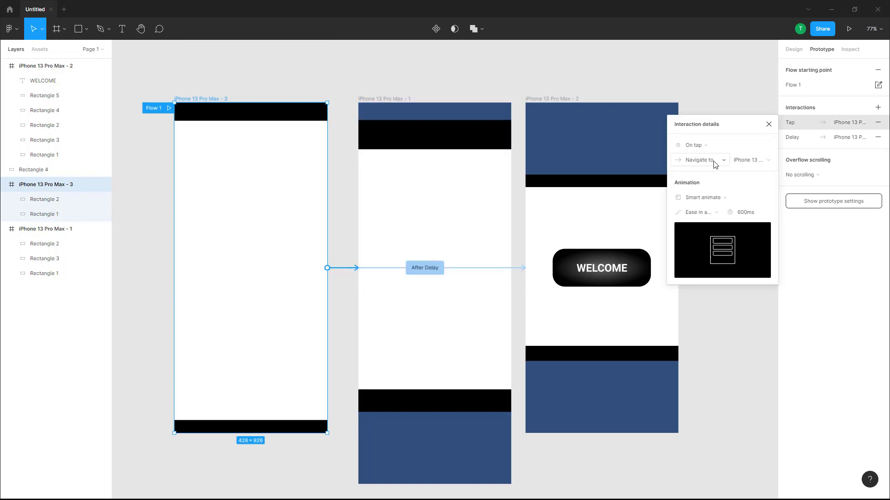
{"action": "left_click", "coordinate": [712, 146]}
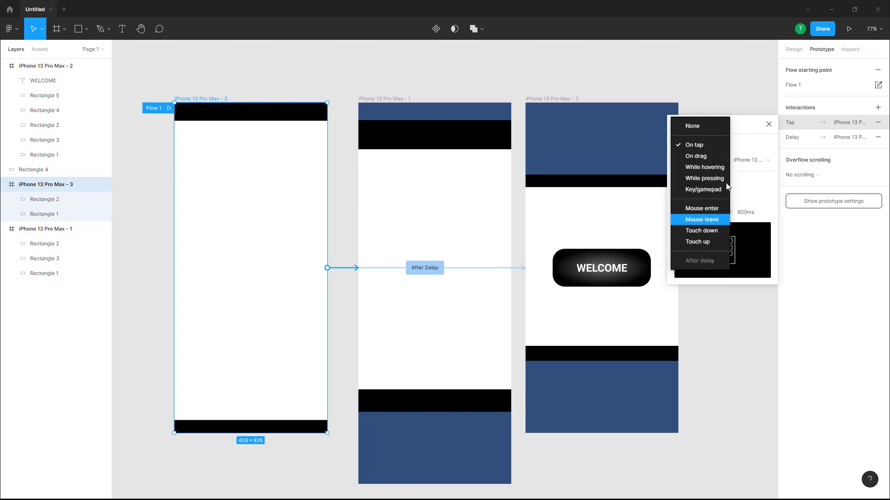
{"action": "left_click", "coordinate": [737, 142]}
{"action": "left_click", "coordinate": [723, 148]}
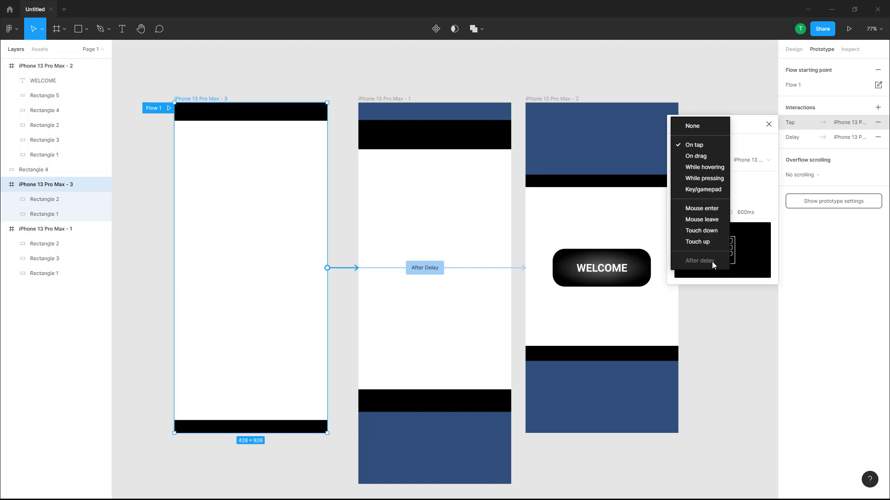
{"action": "left_click", "coordinate": [741, 153]}
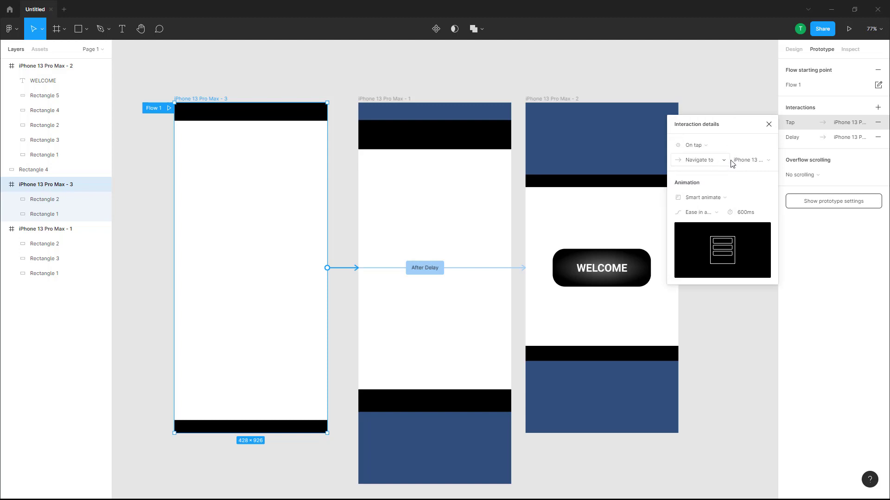
{"action": "left_click", "coordinate": [714, 214]}
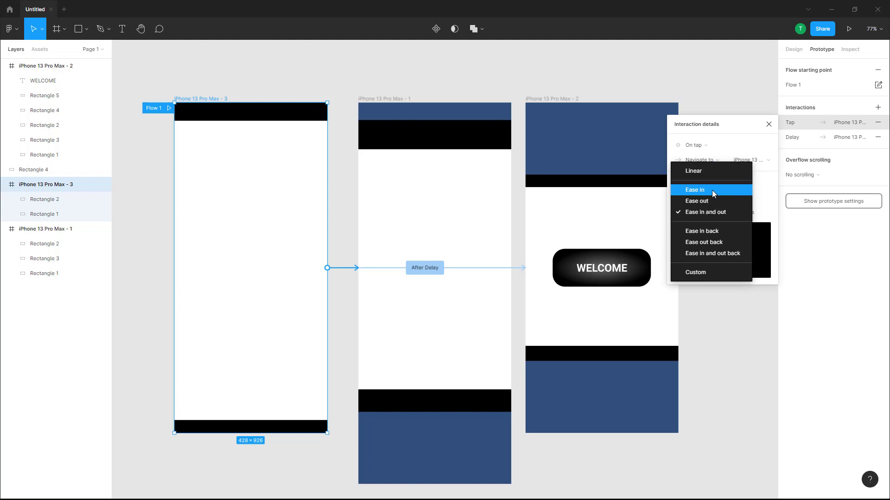
{"action": "left_click", "coordinate": [713, 211]}
{"action": "left_click", "coordinate": [712, 335]}
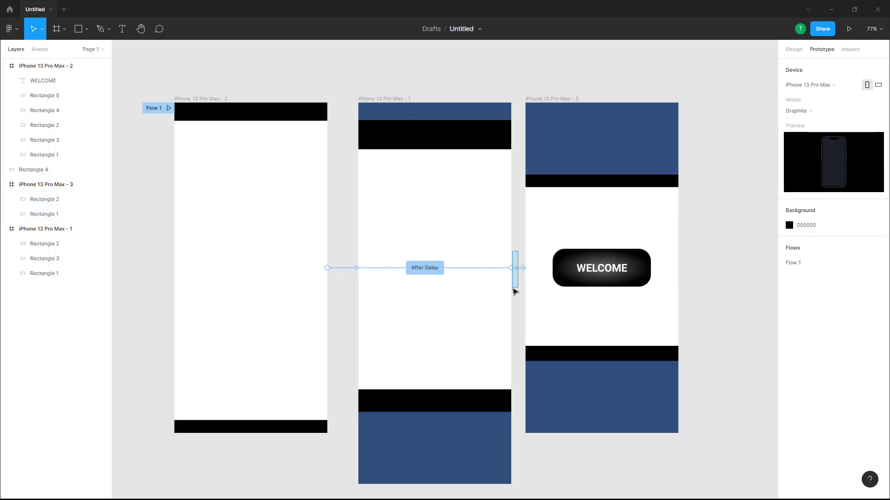
Step: Replace the delayed link from iPhone 13 Pro Max - 3 to iPhone 13 Pro Max - 2 with an After delay link to iPhone 13 Pro Max - 1
{"action": "left_click", "coordinate": [523, 273]}
{"action": "key", "text": "Escape"}
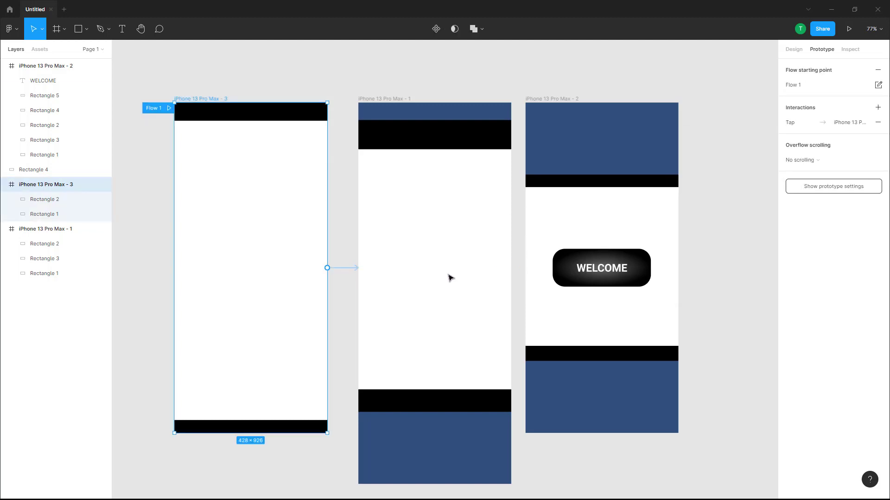
{"action": "left_click_drag", "start_coordinate": [327, 268], "coordinate": [364, 273]}
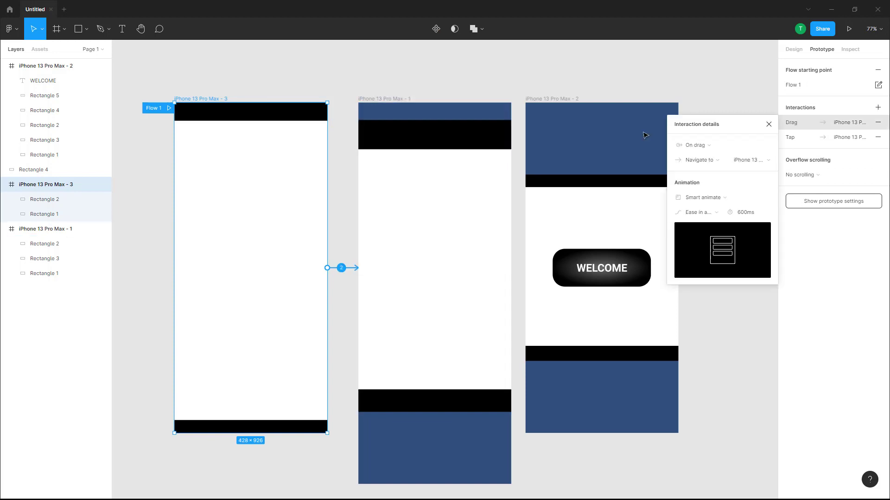
{"action": "left_click", "coordinate": [698, 145]}
{"action": "left_click", "coordinate": [703, 249]}
Step: Add an On tap Smart animate link from iPhone 13 Pro Max - 1 to iPhone 13 Pro Max - 2
{"action": "left_click", "coordinate": [514, 266]}
{"action": "left_click_drag", "start_coordinate": [511, 268], "coordinate": [528, 270]}
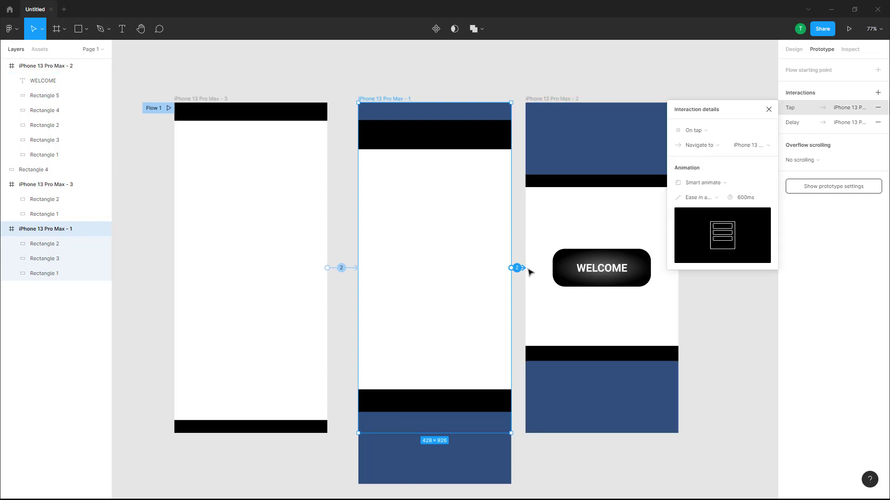
{"action": "left_click", "coordinate": [288, 225]}
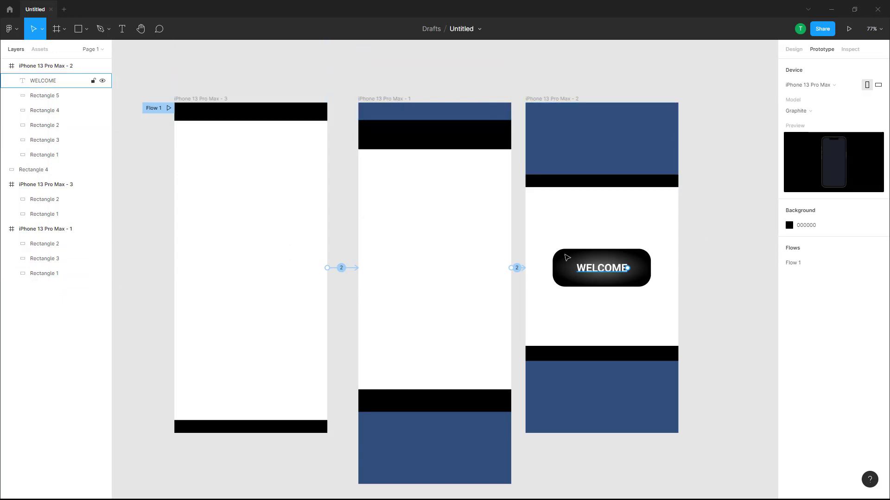
Step: Play the prototype to check the transitions from iPhone 13 Pro Max - 3 through to the WELCOME screen
{"action": "left_click", "coordinate": [849, 29]}
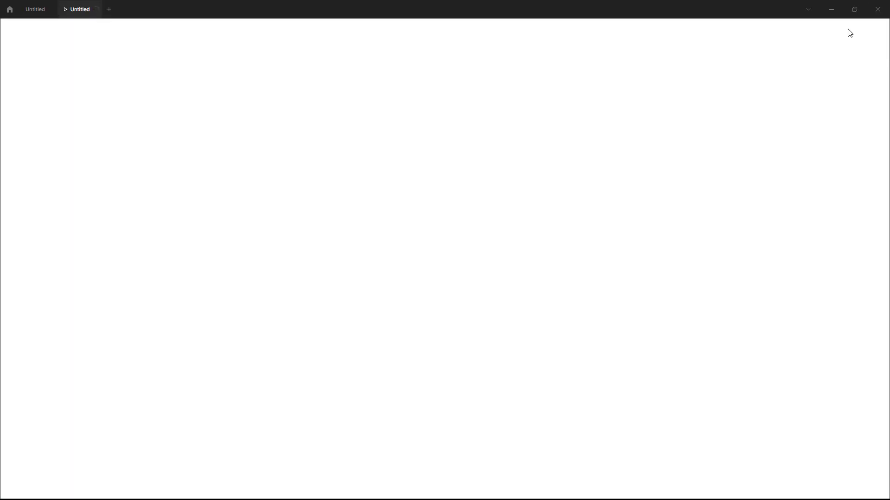